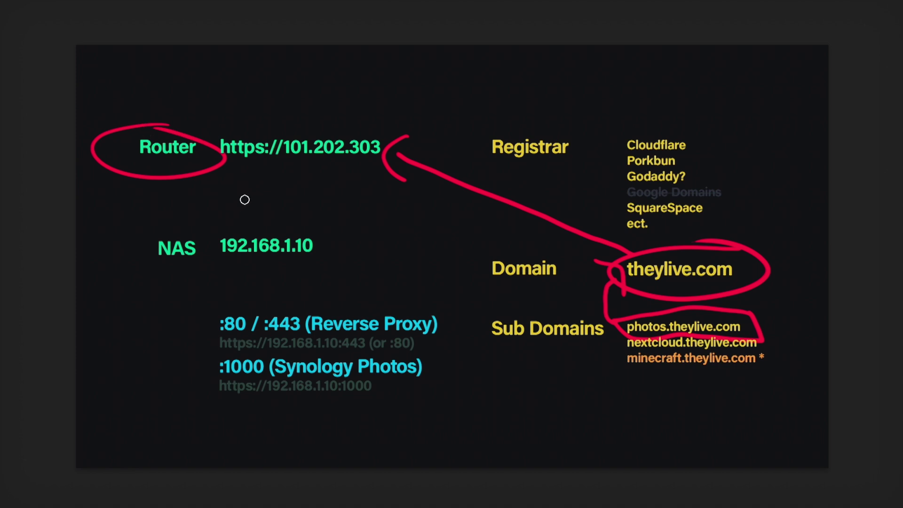
Undo the red circle drawn around Router on the slide
key("ctrl+z")
Circle Router and its URL in red, then put the caret after 303 in the URL
mouse_move(205, 126)
left_mouse_down()
mouse_move(268, 188)
mouse_move(197, 99)
left_mouse_up()
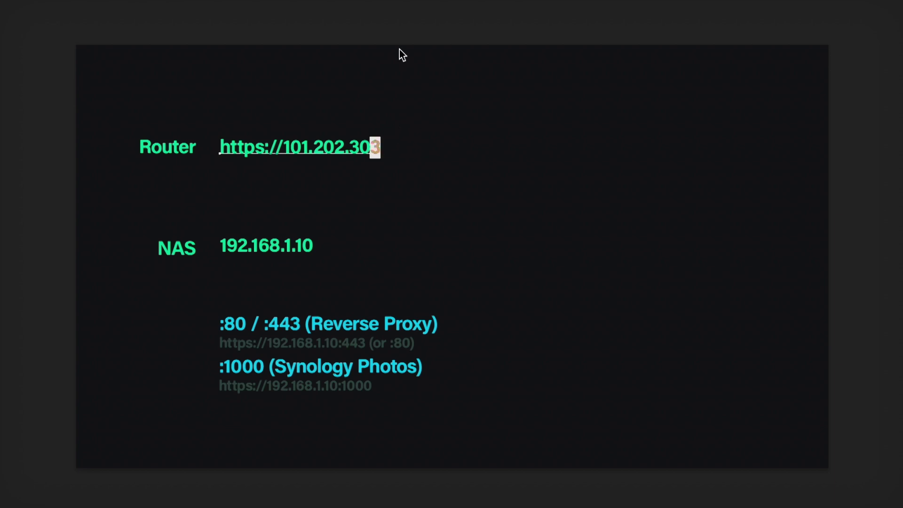
key("Right")
Append ':443' to the Router URL so it ends in 303:443
type(":")
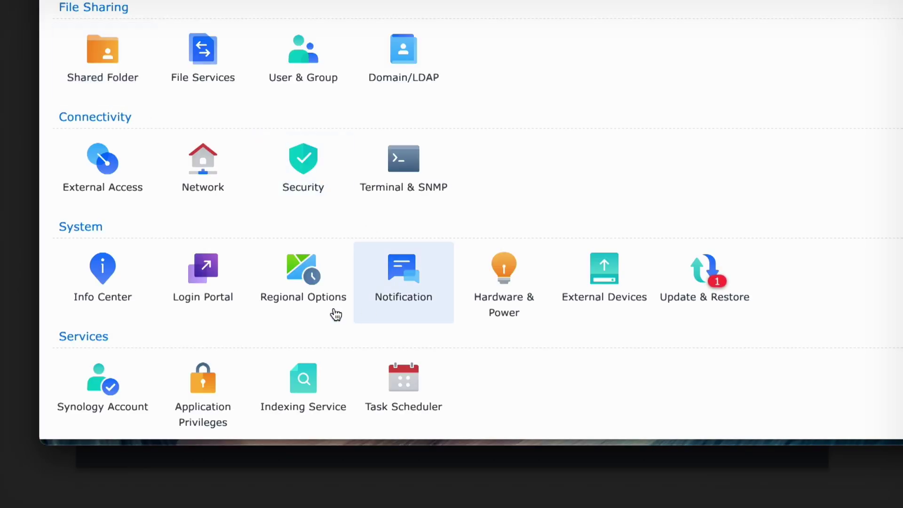
Start a new reverse proxy rule from Login Portal's Advanced Reverse Proxy settings
left_click(203, 275)
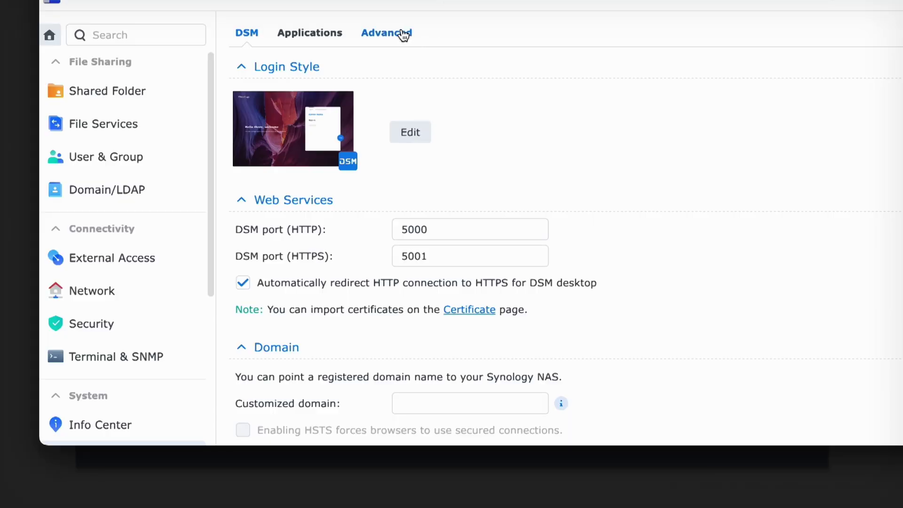
left_click(404, 35)
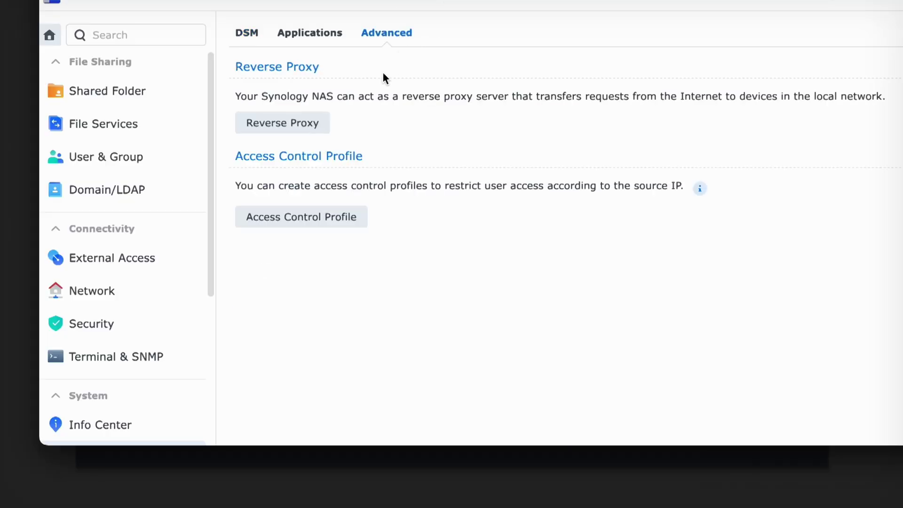
left_click(303, 123)
left_click(463, 312)
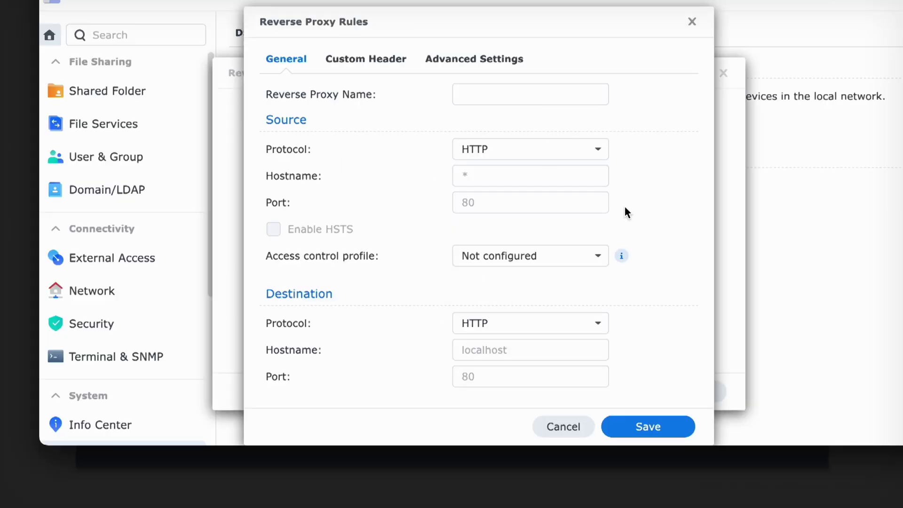
left_click_drag(622, 27, 602, 15)
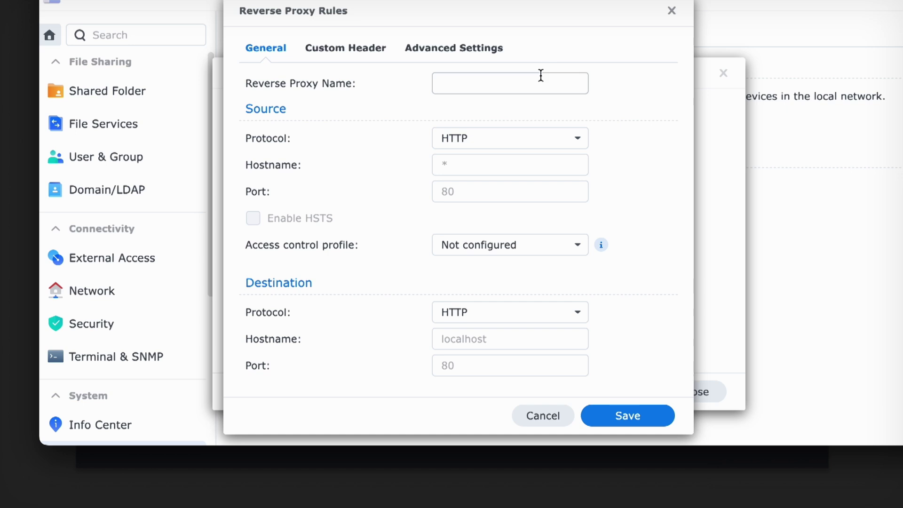
Name the rule 'theylive photos' with source HTTPS, photos.theylive.com, port 443
left_click(523, 87)
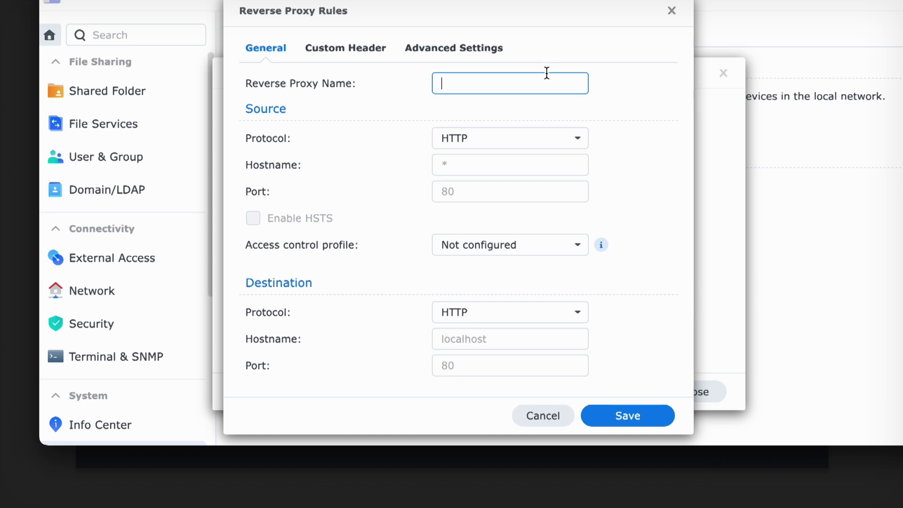
type("theylive photos")
key("Tab")
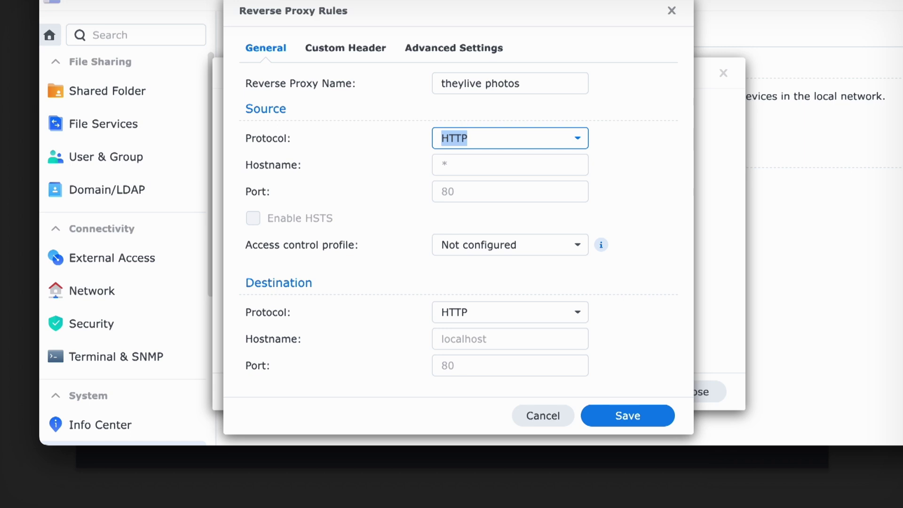
left_click(571, 141)
left_click(545, 186)
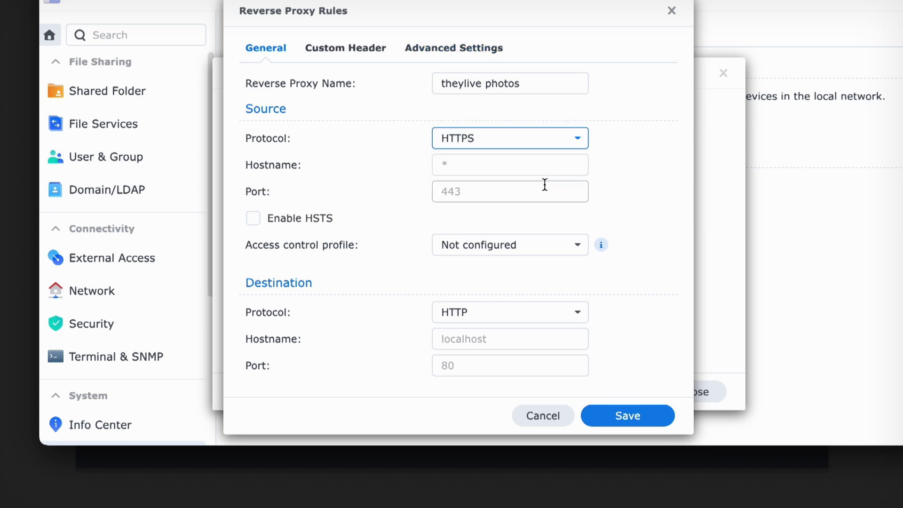
left_click(554, 166)
type("phjo")
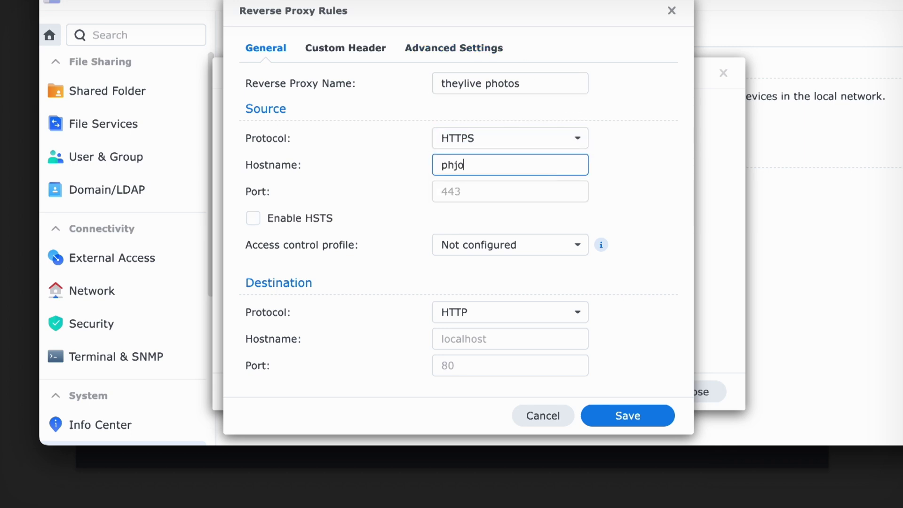
type("tos.theylive.com")
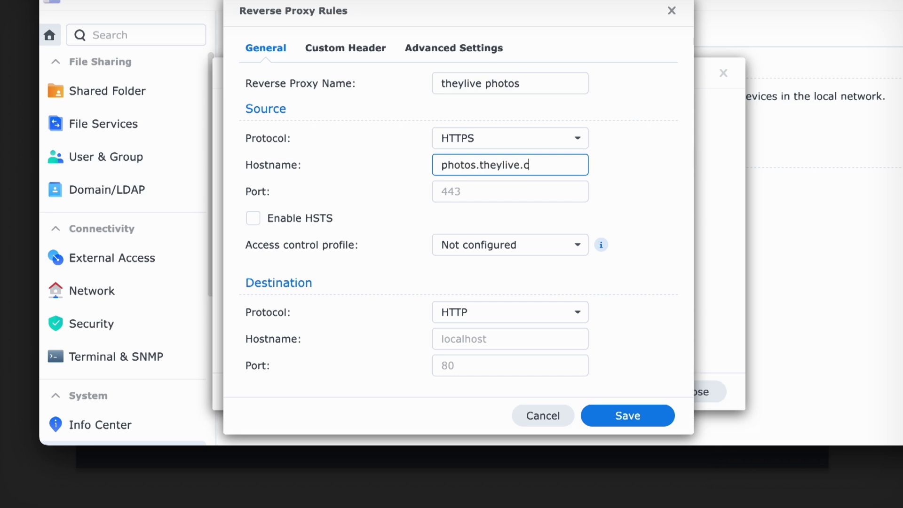
key("Tab")
type("44")
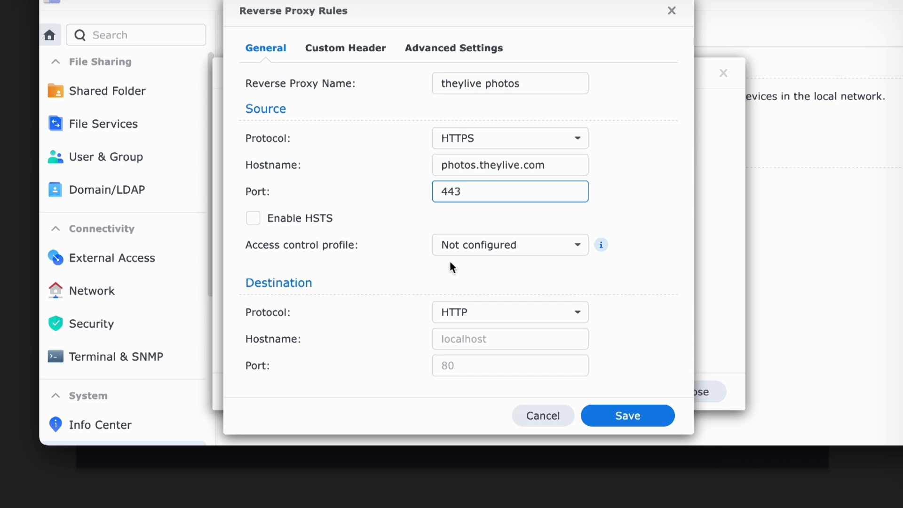
Set the destination to 192.168.1.10 port 1000, then close the unfinished rule
left_click(531, 342)
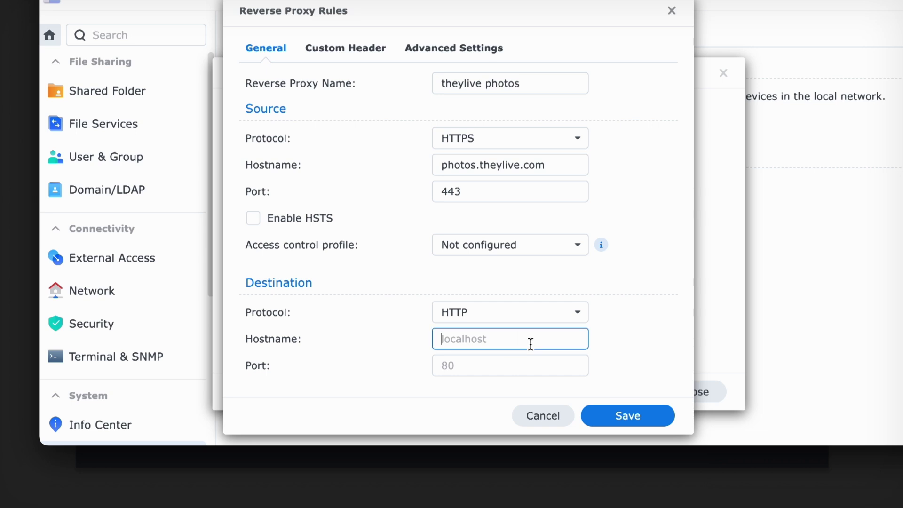
type("192")
key("BackSpace")
key("BackSpace")
key("BackSpace")
type(".168.1.10")
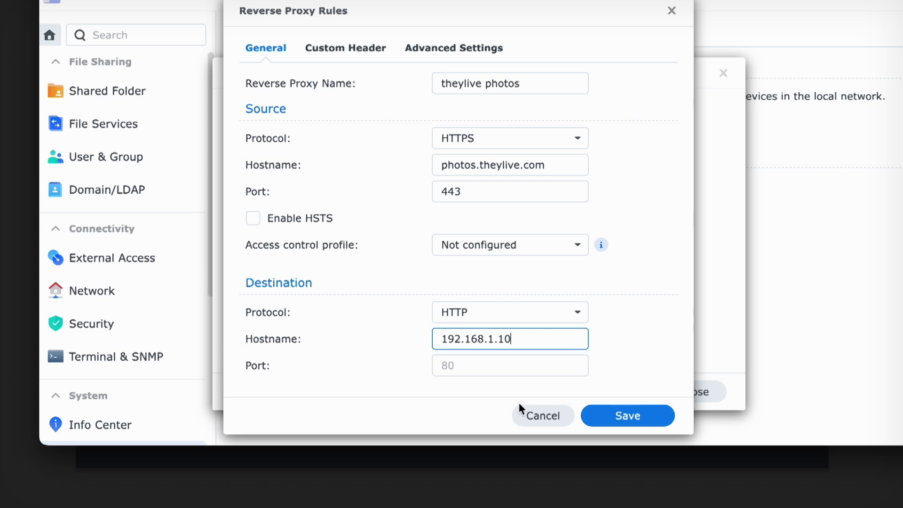
left_click(523, 369)
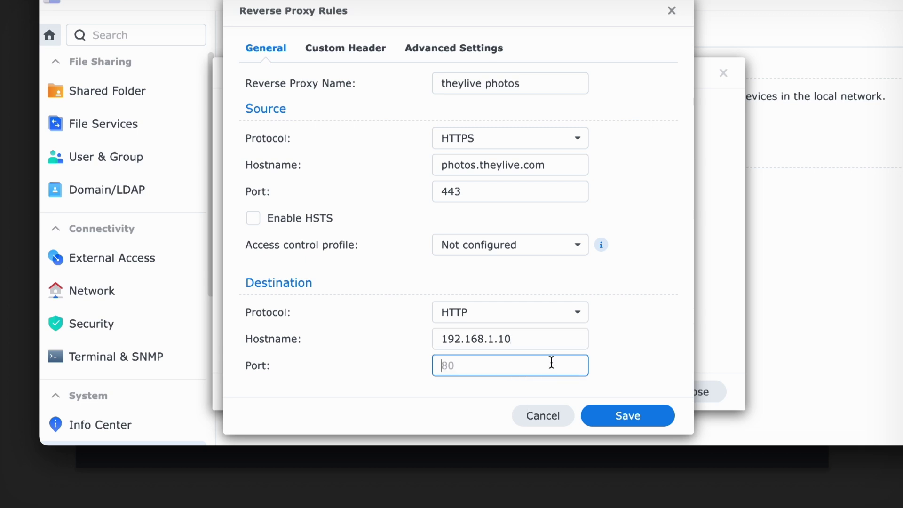
type("1000")
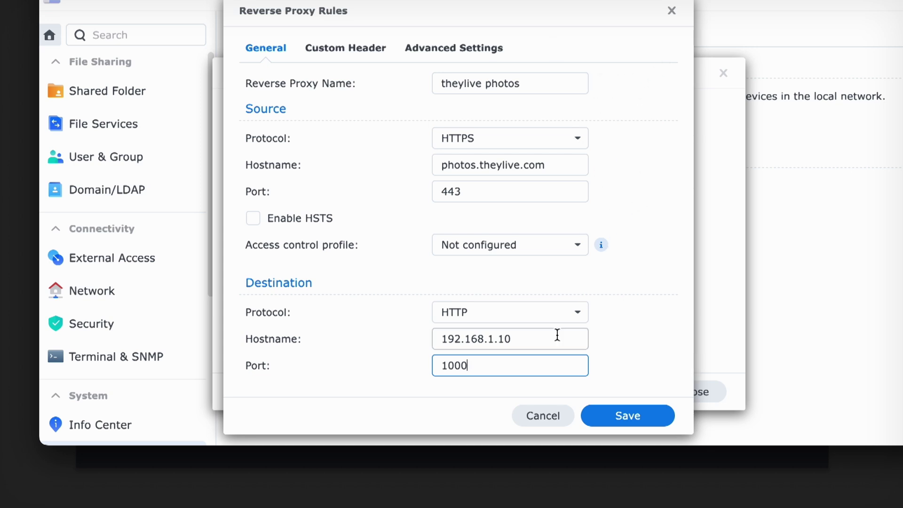
left_click(672, 11)
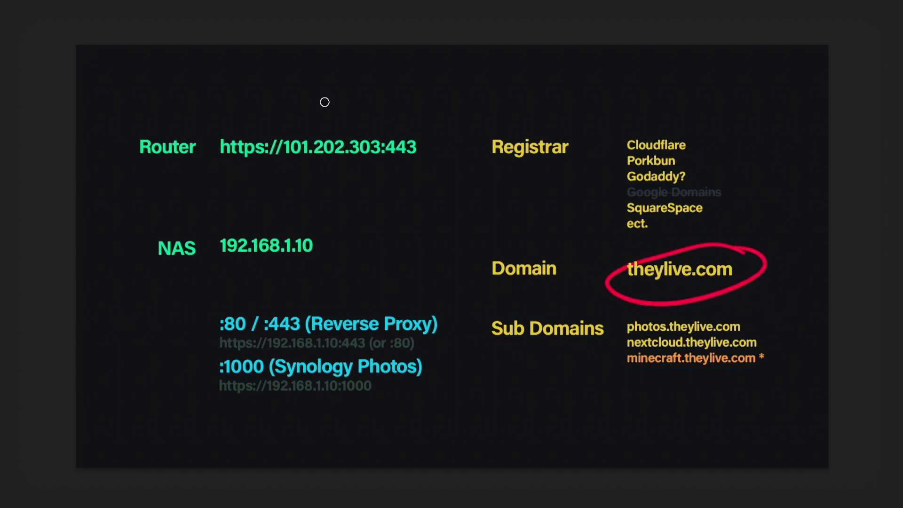
Draw a red arrow from theylive.com to the router address, undoing a stray mark
mouse_move(339, 125)
left_mouse_down()
mouse_move(325, 125)
mouse_move(319, 163)
mouse_move(383, 153)
mouse_move(338, 123)
left_mouse_up()
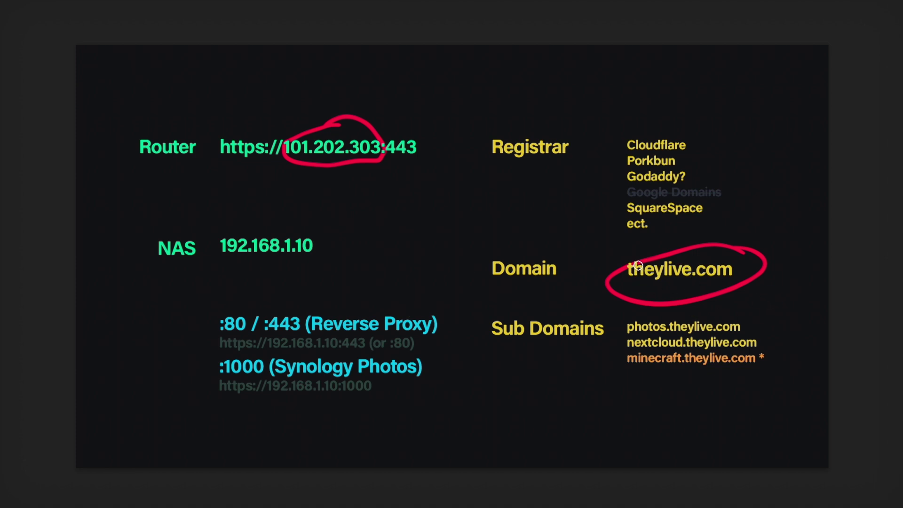
mouse_move(638, 265)
left_mouse_down()
mouse_move(411, 178)
mouse_move(432, 211)
left_mouse_up()
left_click_drag(612, 234, 584, 282)
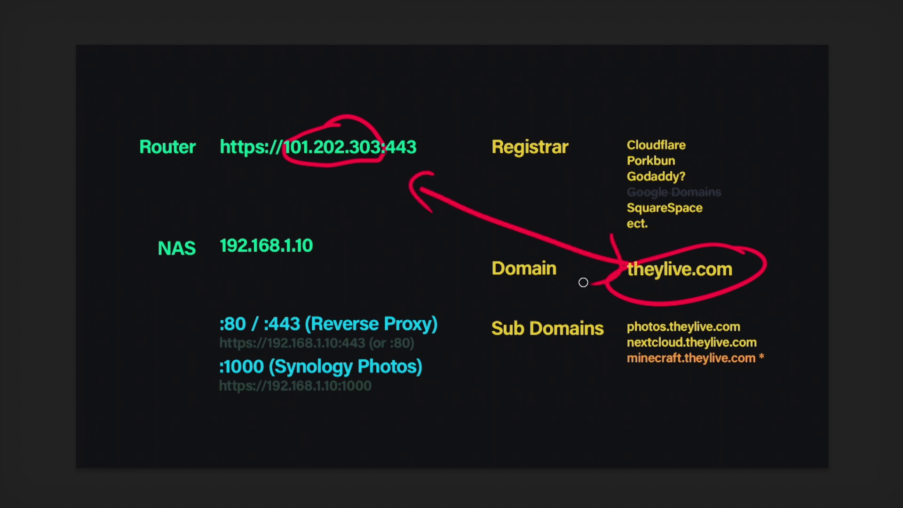
key("ctrl+z")
key("ctrl+z")
key("ctrl+z")
key("ctrl+z")
key("ctrl+z")
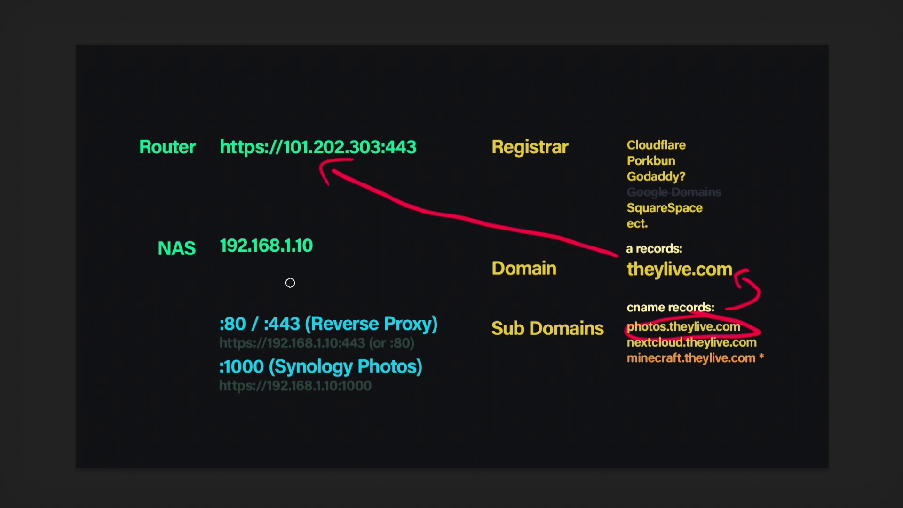
Try a line to Reverse Proxy and circles around theylive.com, then undo them
mouse_move(324, 167)
left_mouse_down()
mouse_move(403, 317)
mouse_move(460, 308)
left_mouse_up()
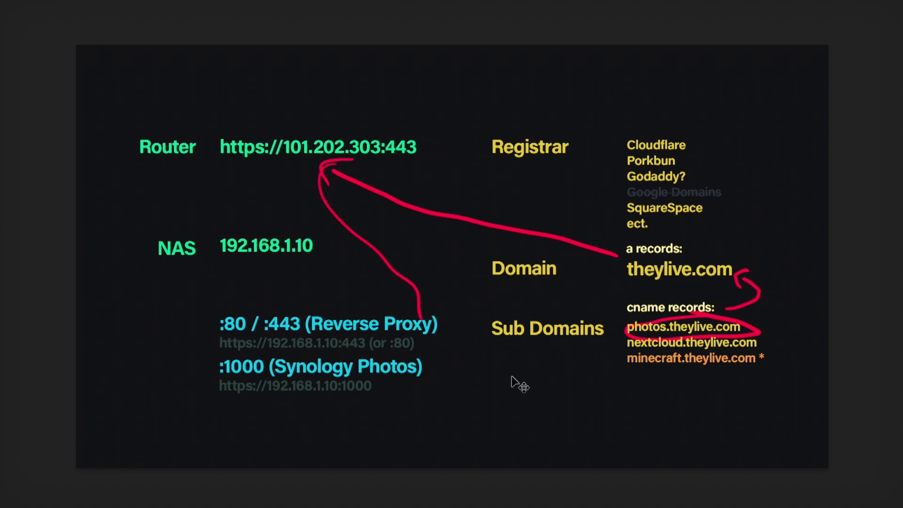
key("ctrl+z")
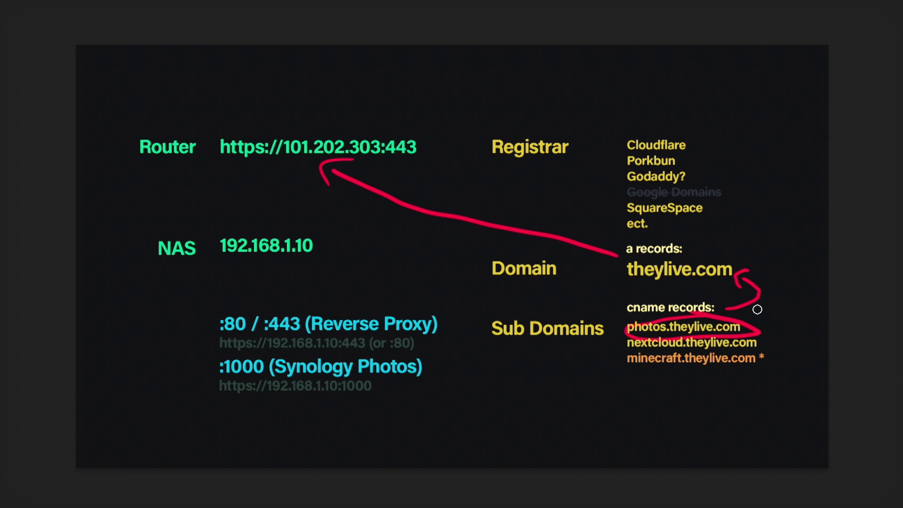
mouse_move(728, 270)
left_mouse_down()
mouse_move(600, 258)
mouse_move(730, 266)
left_mouse_up()
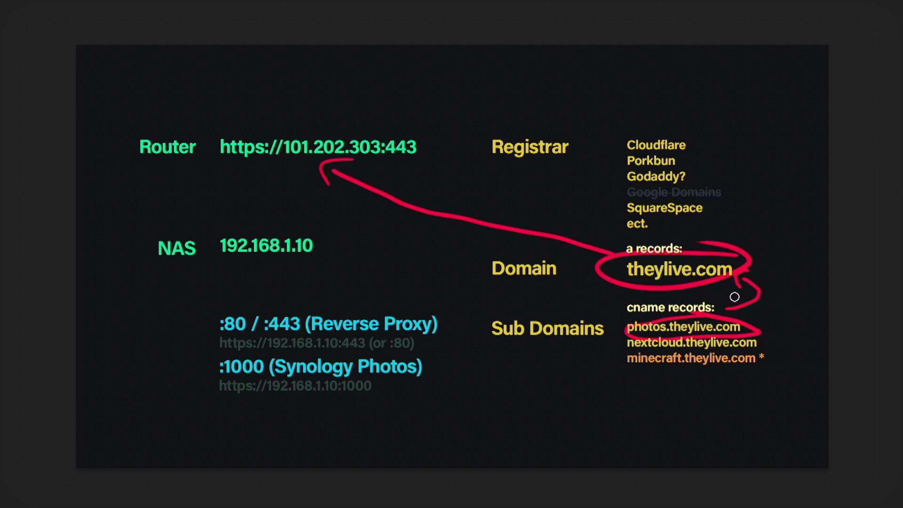
key("ctrl+z")
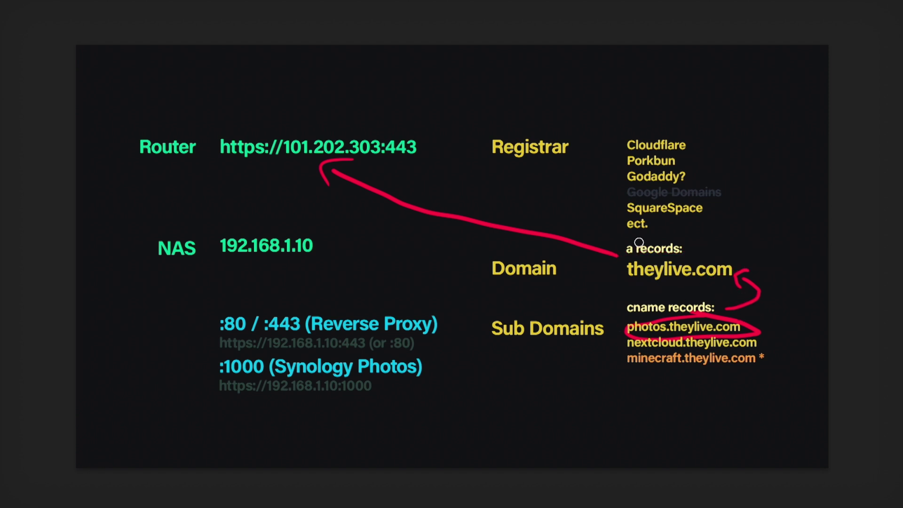
key("ctrl+z")
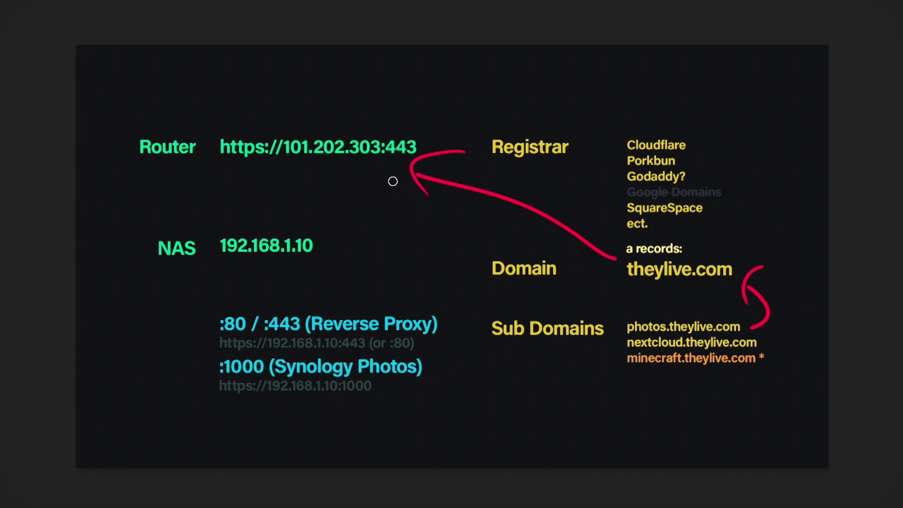
Draw a red arrow from the router URL down to the NAS address 192.168.1.10
left_click_drag(394, 178, 339, 235)
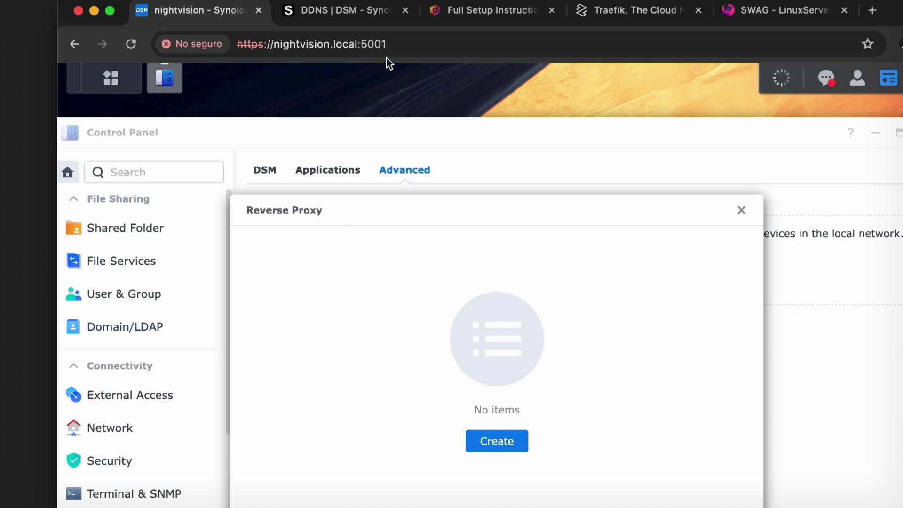
Select the NAS's local address nightvision.local:5001 in the browser's address bar
left_click(409, 50)
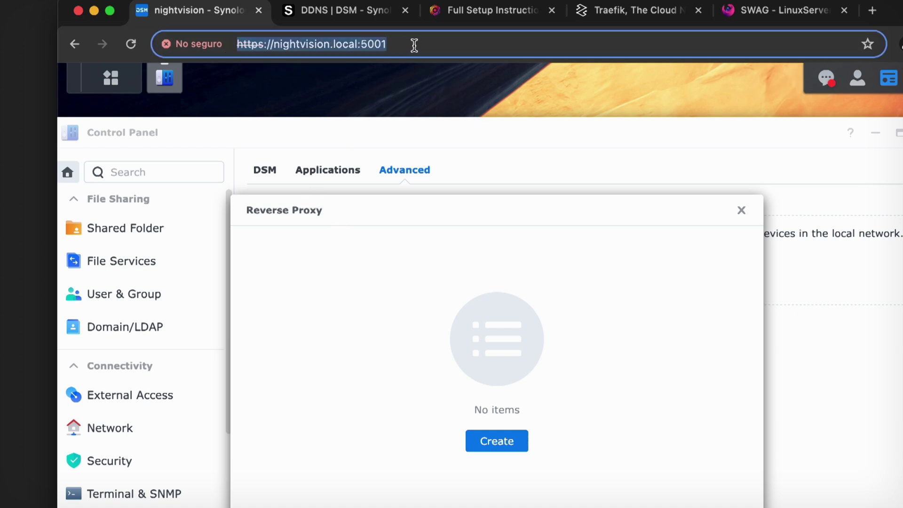
left_click(461, 45)
left_click(400, 43)
left_click_drag(399, 43, 230, 42)
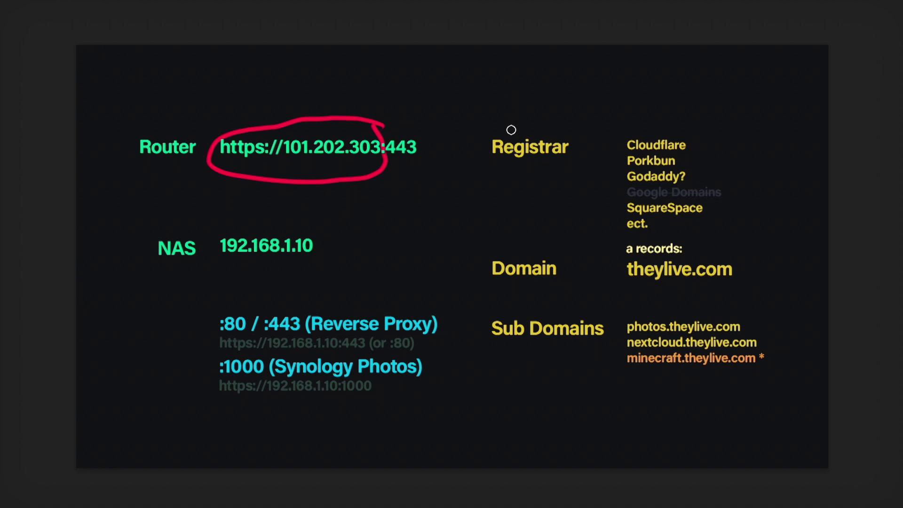
Add a 'DDNS' text label between the router and NAS rows and circle it in red
key("t")
left_click(402, 226)
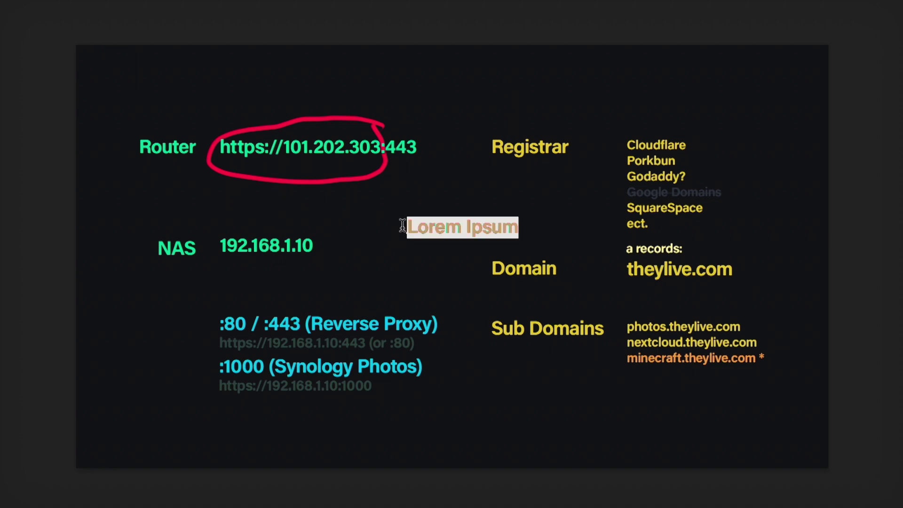
type("DDNS")
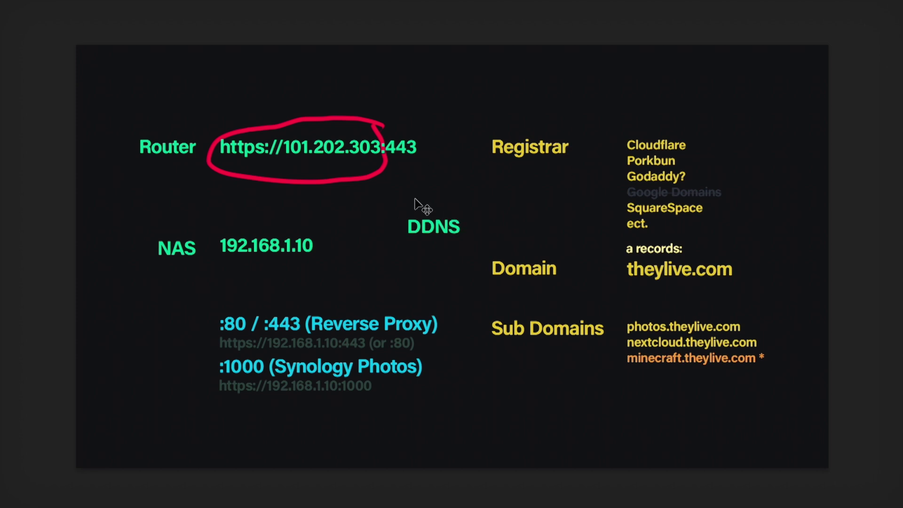
mouse_move(455, 201)
left_mouse_down()
mouse_move(393, 204)
mouse_move(468, 204)
left_mouse_up()
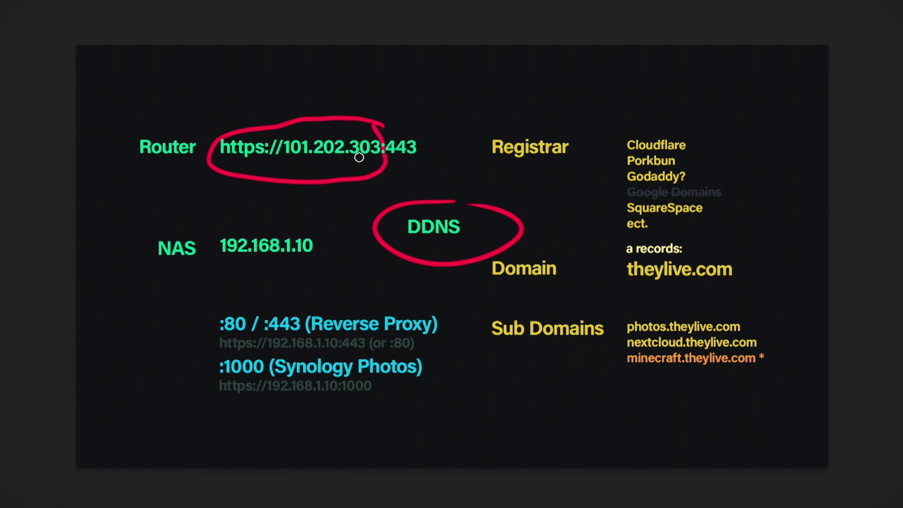
Draw an arrow from the router URL to Registrar, then undo the annotations
left_click_drag(426, 152, 489, 160)
left_click_drag(437, 131, 476, 181)
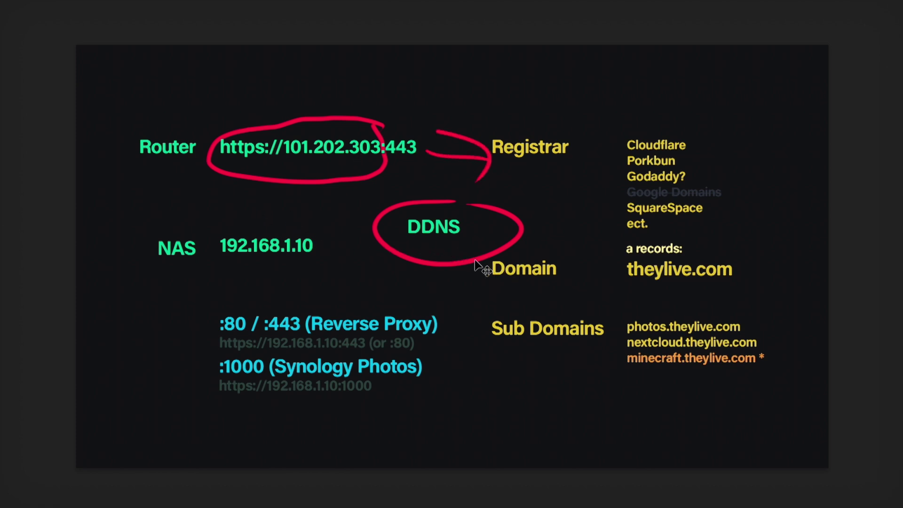
key("ctrl+z")
key("ctrl+z")
key("ctrl+z")
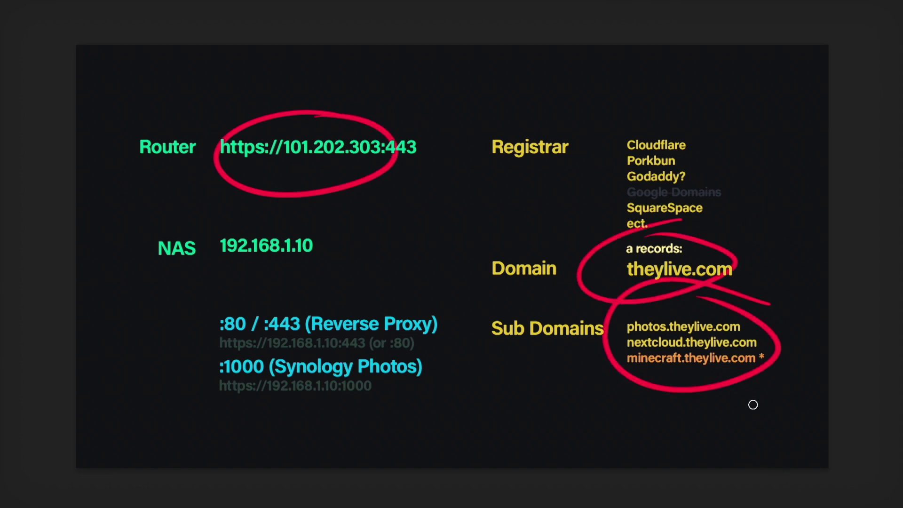
Undo the red circles one by one until the diagram is clean
key("super+z")
key("super+z")
key("super+z")
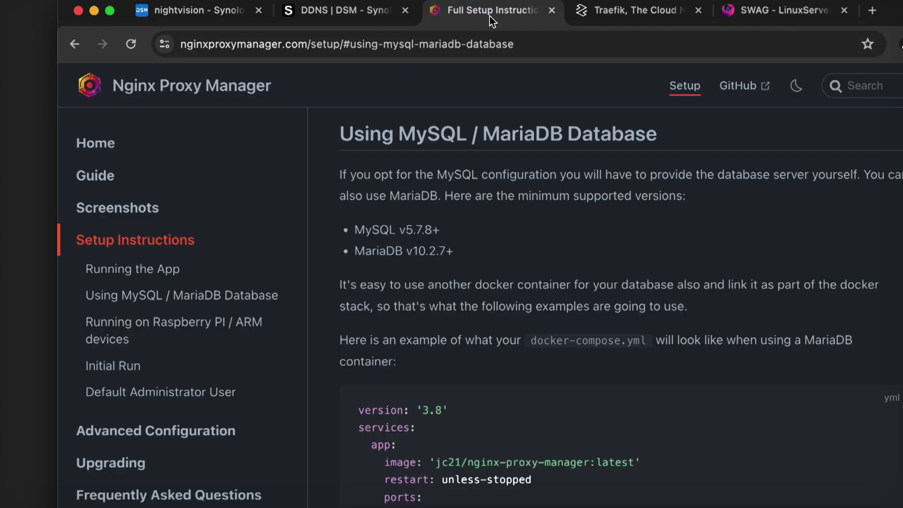
Browse the Nginx Proxy Manager homepage down to its Docker FTW section and back
left_click(202, 94)
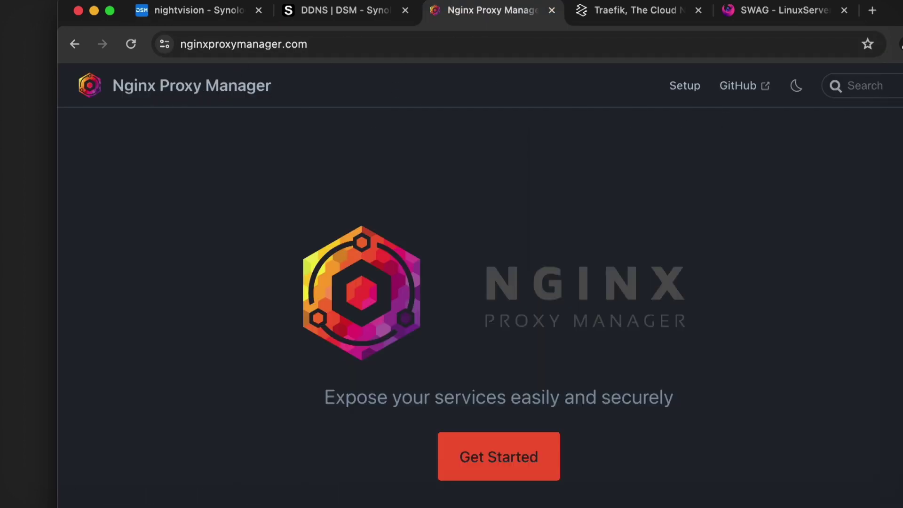
scroll(499, 305, "down", 6)
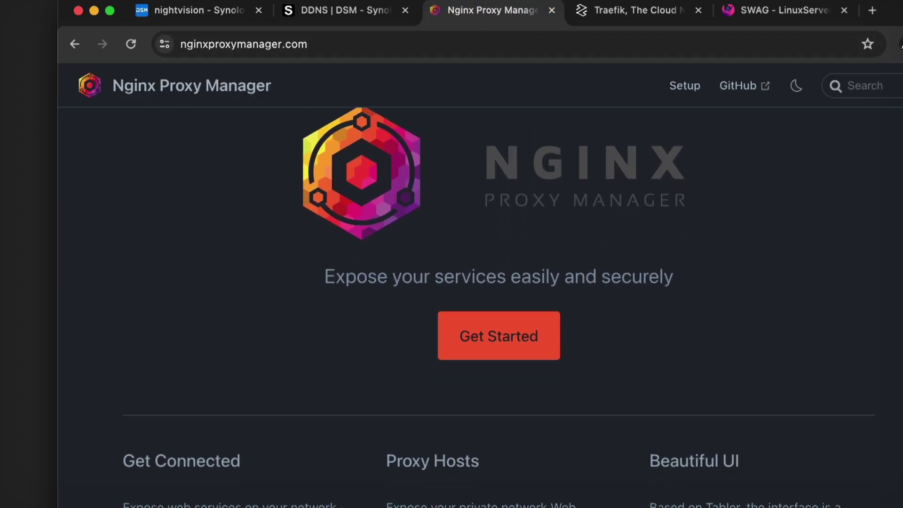
scroll(657, 192, "down", 3)
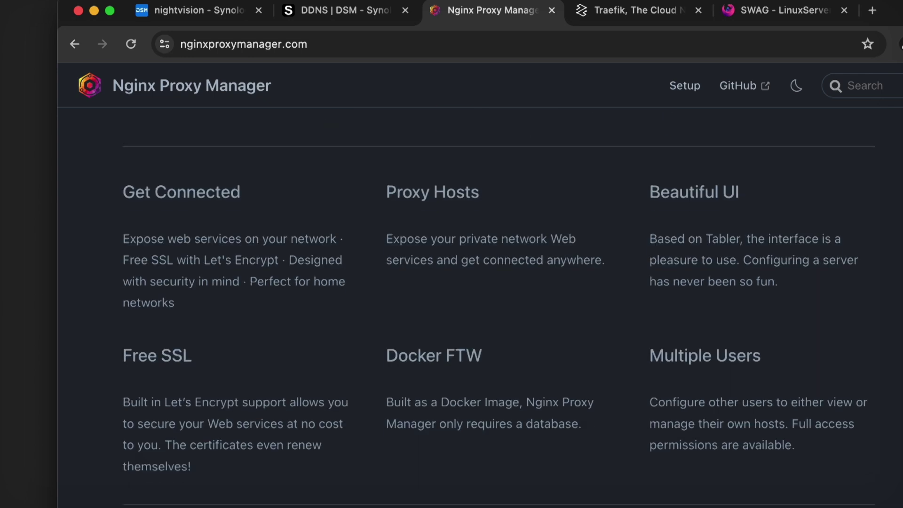
left_click(750, 180)
left_click_drag(450, 355, 469, 369)
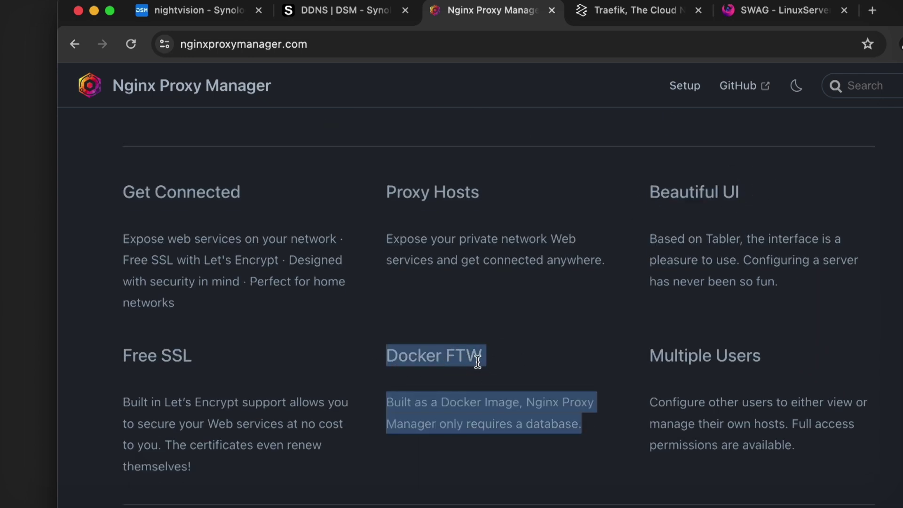
left_click(537, 363)
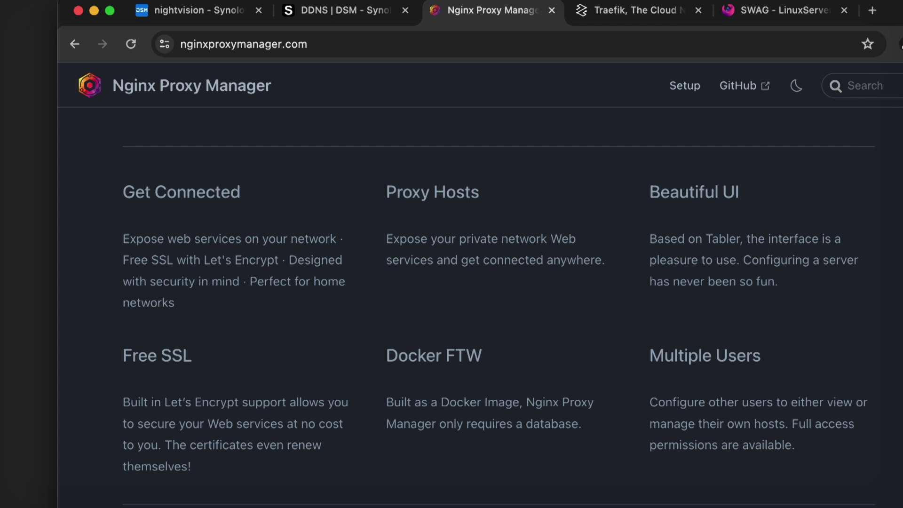
scroll(741, 226, "up", 10)
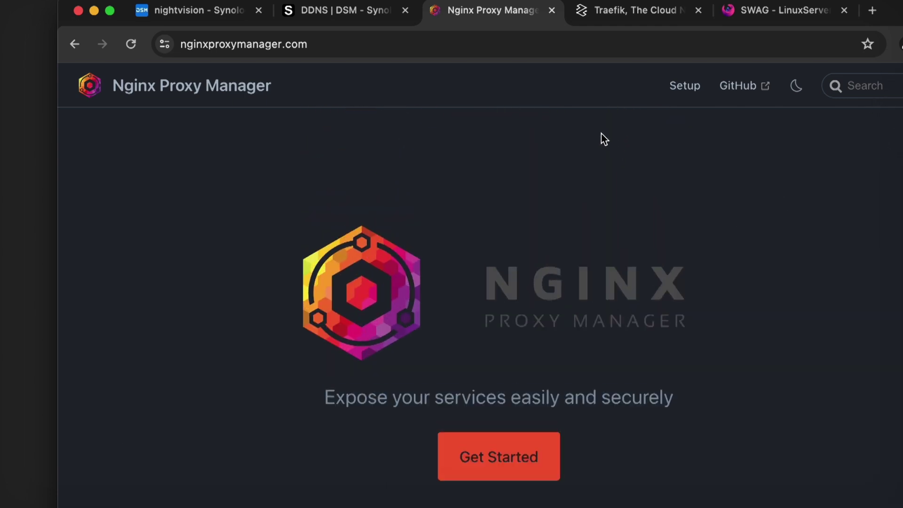
View the Traefik proxy page, then the SWAG documentation page
left_click(615, 18)
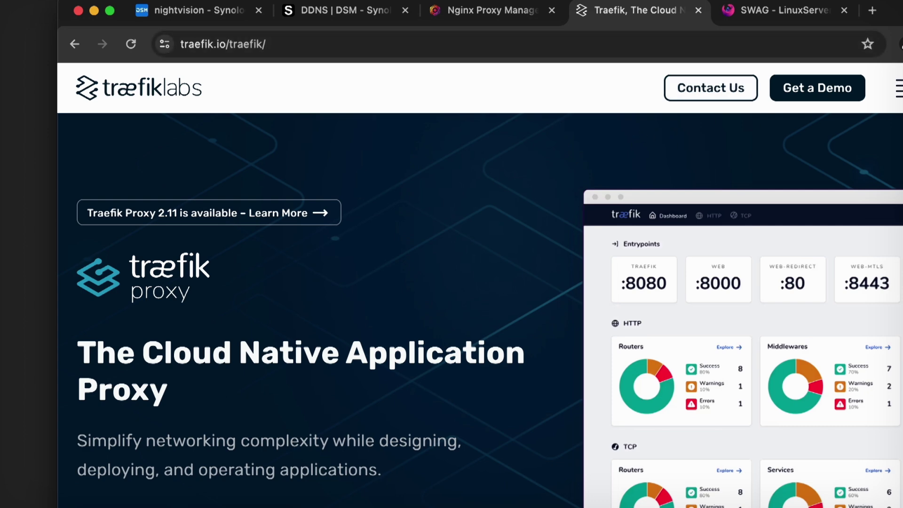
scroll(835, 141, "down", 4)
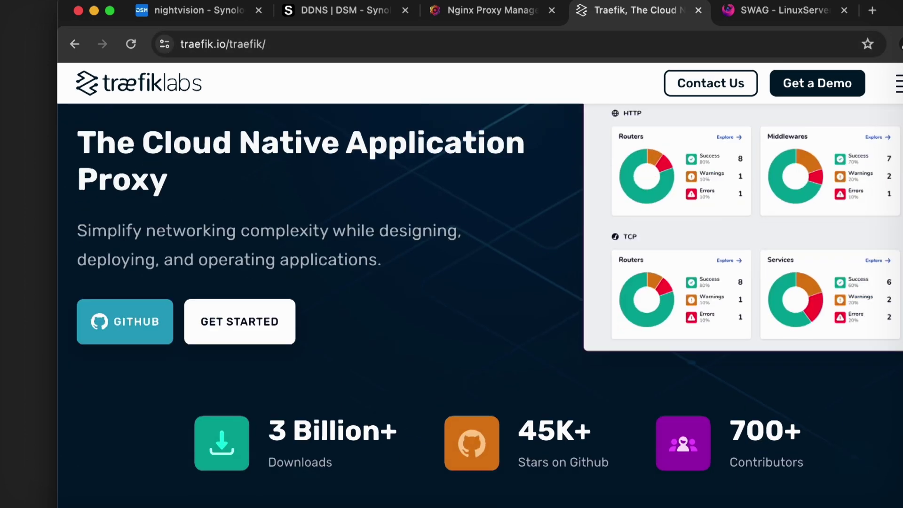
scroll(835, 141, "up", 4)
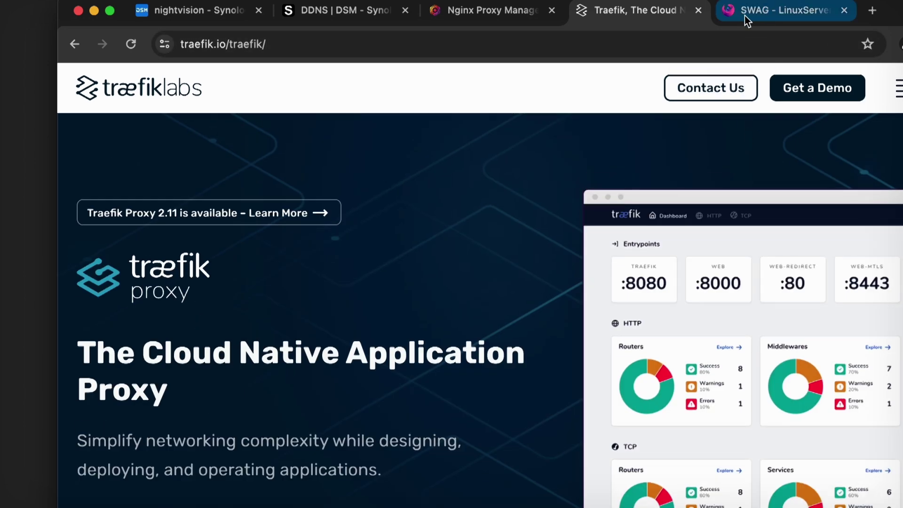
left_click(746, 15)
scroll(403, 304, "down", 12)
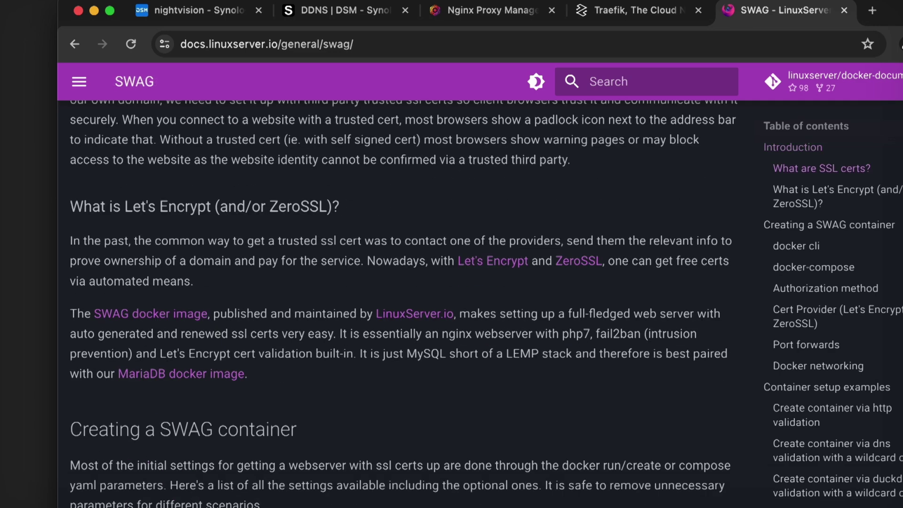
scroll(637, 254, "up", 12)
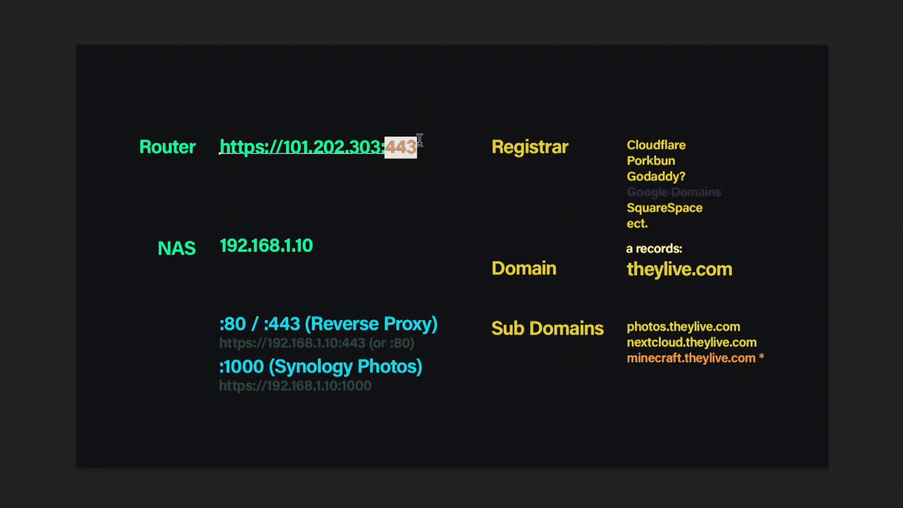
Change the Router URL port to 25565, revert a trial purple colour, and start a red note
type("25565")
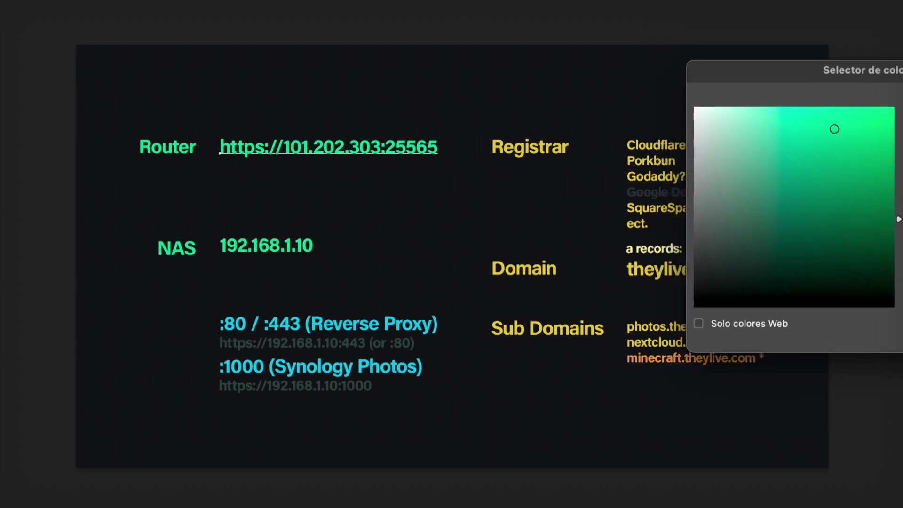
left_click_drag(899, 219, 894, 106)
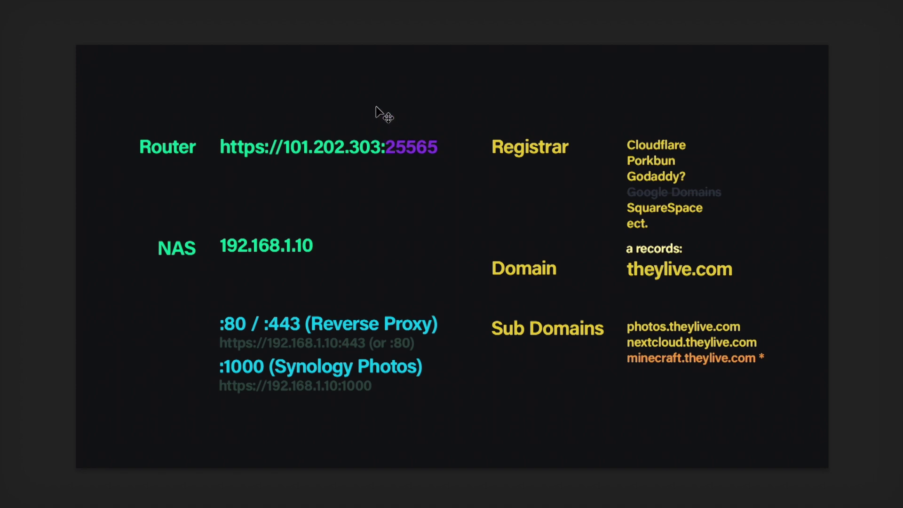
key("Up")
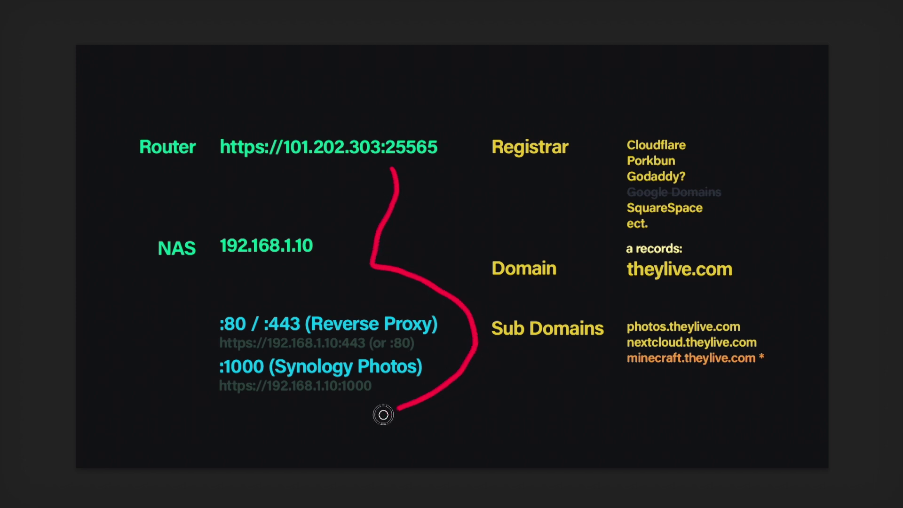
left_click(247, 417)
Write a red :25 note under Synology Photos and circle the three theylive.com subdomains in red
left_click(247, 443)
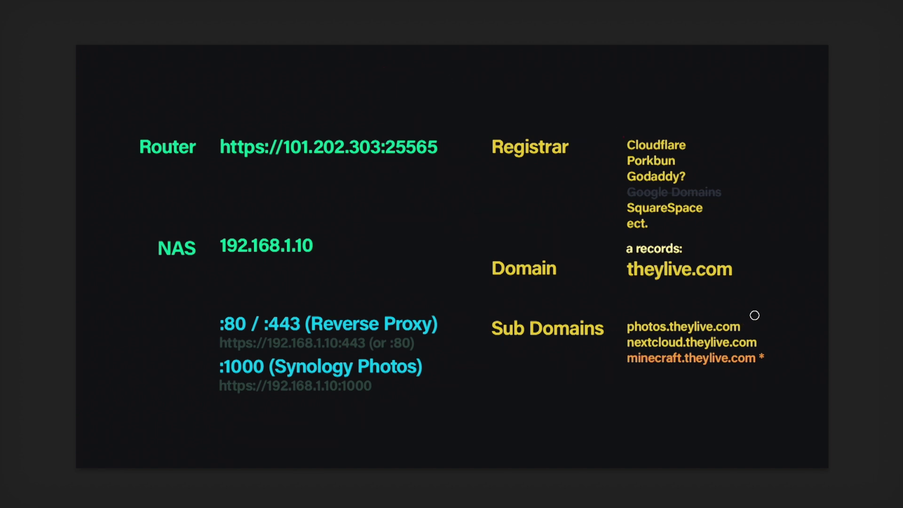
mouse_move(754, 316)
left_mouse_down()
mouse_move(708, 405)
mouse_move(757, 313)
left_mouse_up()
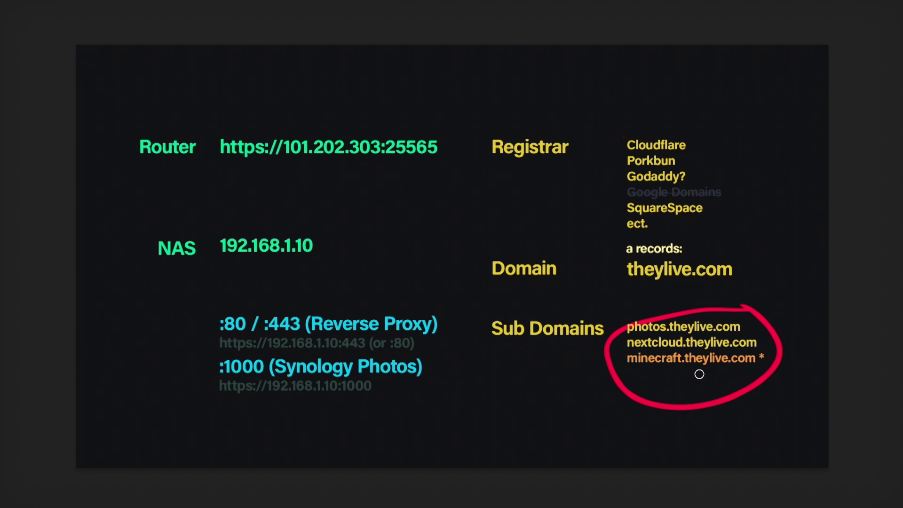
key("Escape")
triple_click(659, 327)
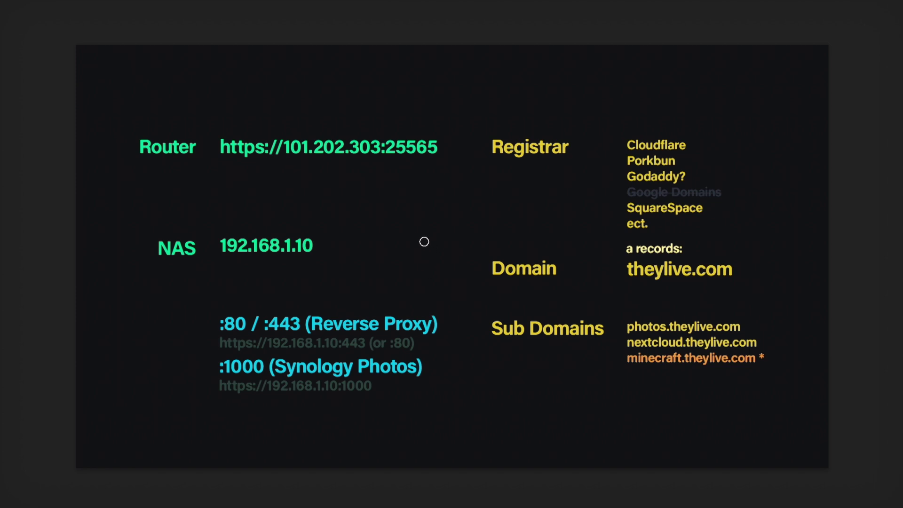
Mark Reverse Proxy and Synology Photos (:1000) in red, then switch back to the browser
mouse_move(440, 336)
left_mouse_down()
mouse_move(393, 393)
mouse_move(353, 357)
left_mouse_up()
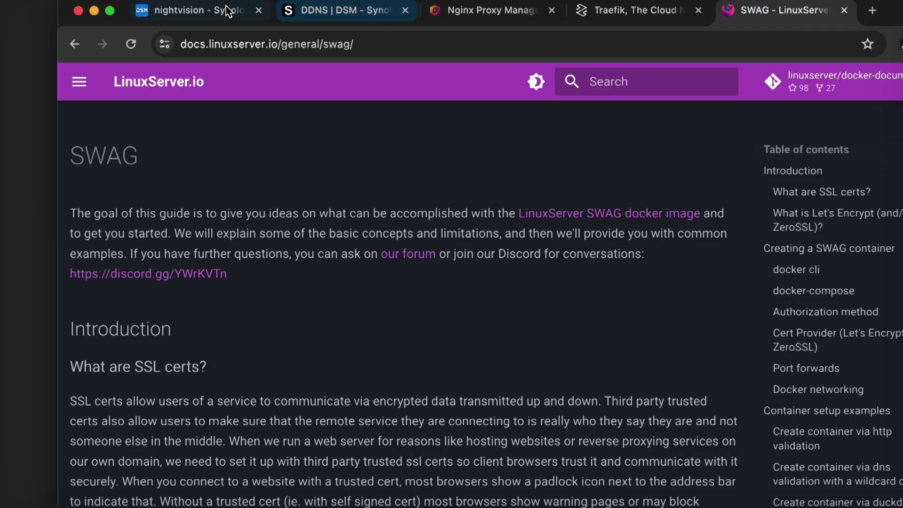
left_click(228, 14)
Open the DSM 7.2 DDNS help article and highlight synology.me in the example hostname
left_click(346, 11)
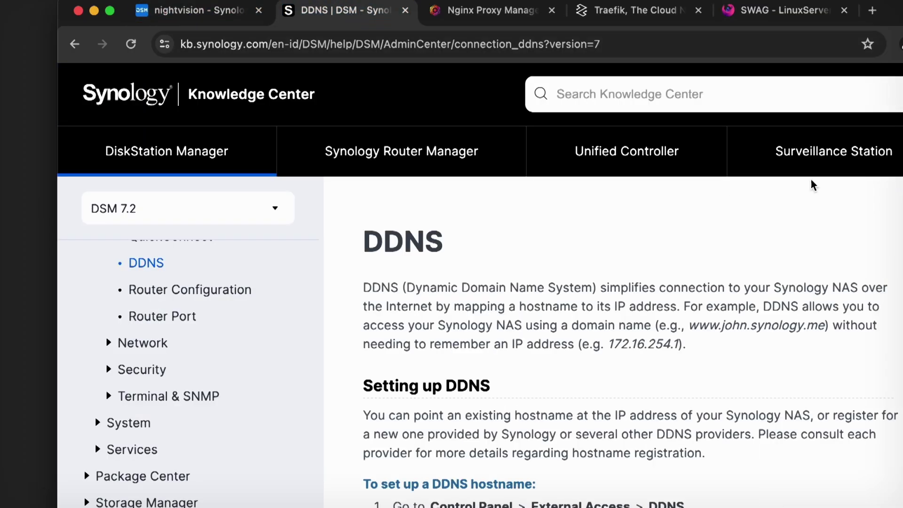
scroll(705, 264, "down", 3)
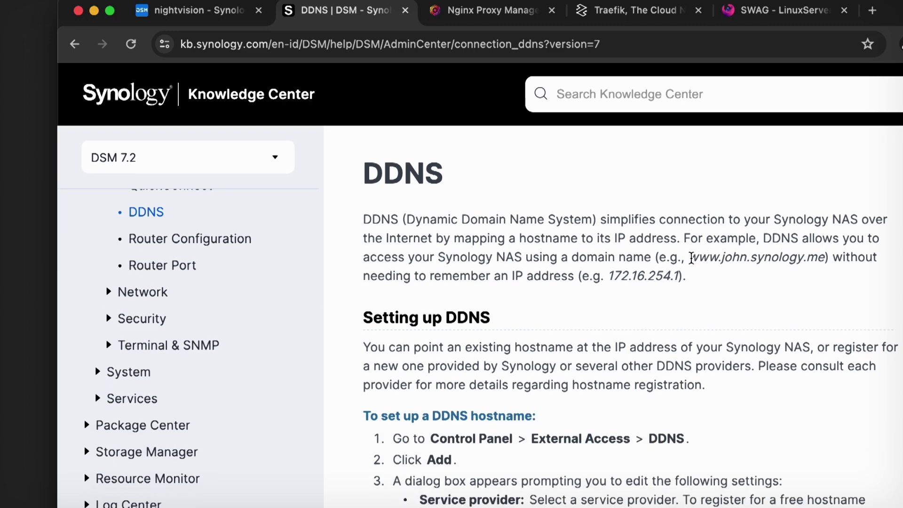
left_click_drag(690, 257, 818, 252)
left_click(771, 282)
left_click_drag(750, 257, 828, 260)
Highlight 'john' in the example hostname, then scroll to the customized DDNS provider section
left_click(749, 258)
left_click_drag(747, 257, 688, 257)
left_click(819, 253)
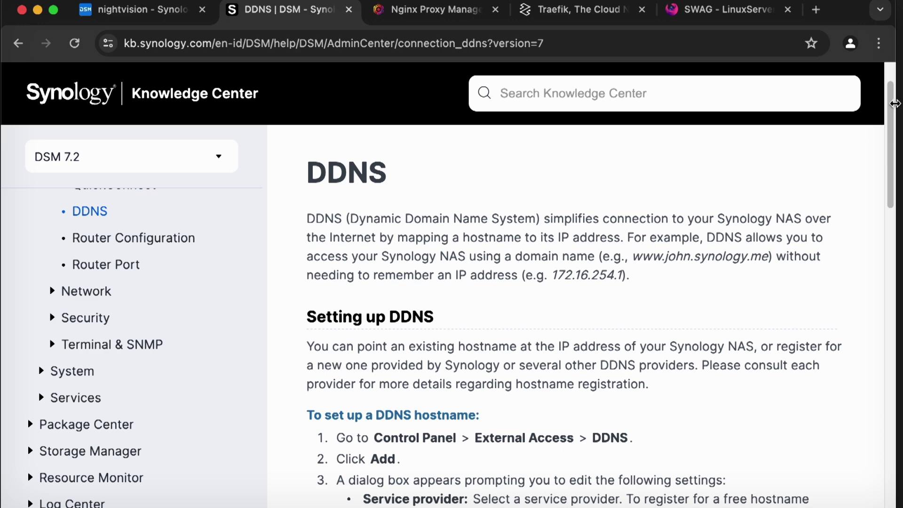
left_click_drag(894, 123, 893, 141)
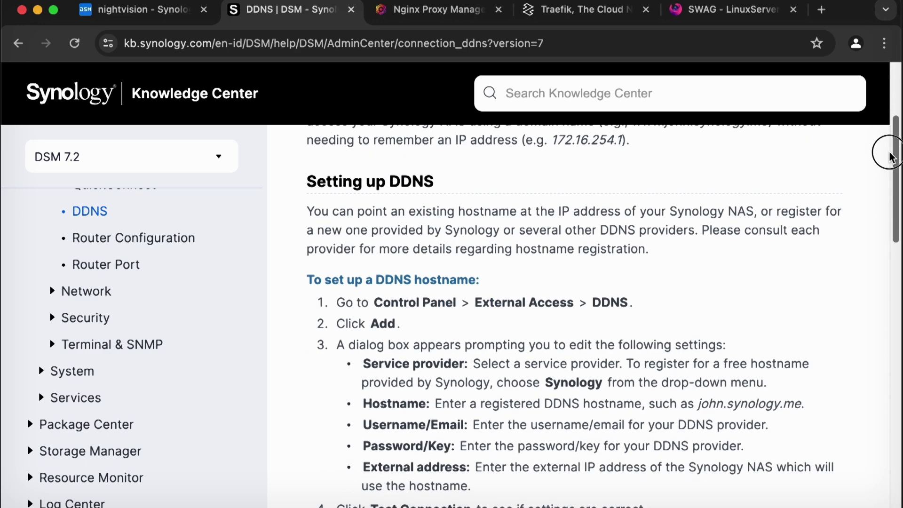
left_click_drag(891, 157, 889, 375)
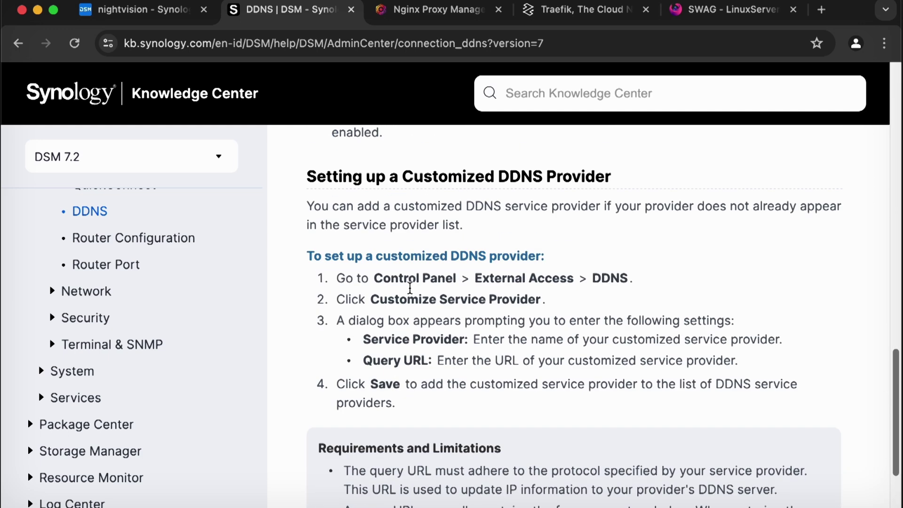
Briefly highlight the customized DDNS provider heading, then clear the selection
left_click_drag(434, 238, 559, 254)
left_click(838, 221)
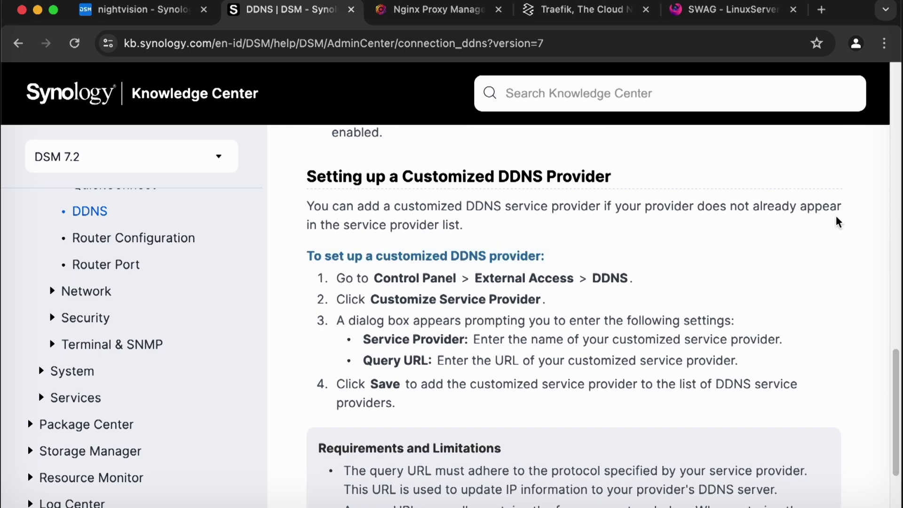